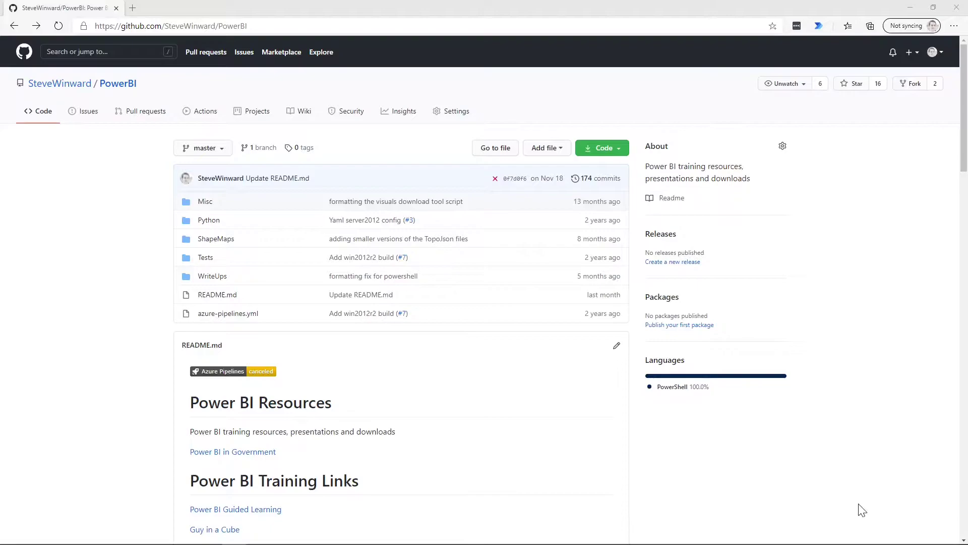
Step: Open VisualsBulkDownloadTool.ps1 from the Misc folder on GitHub and view it as raw text
left_click(204, 203)
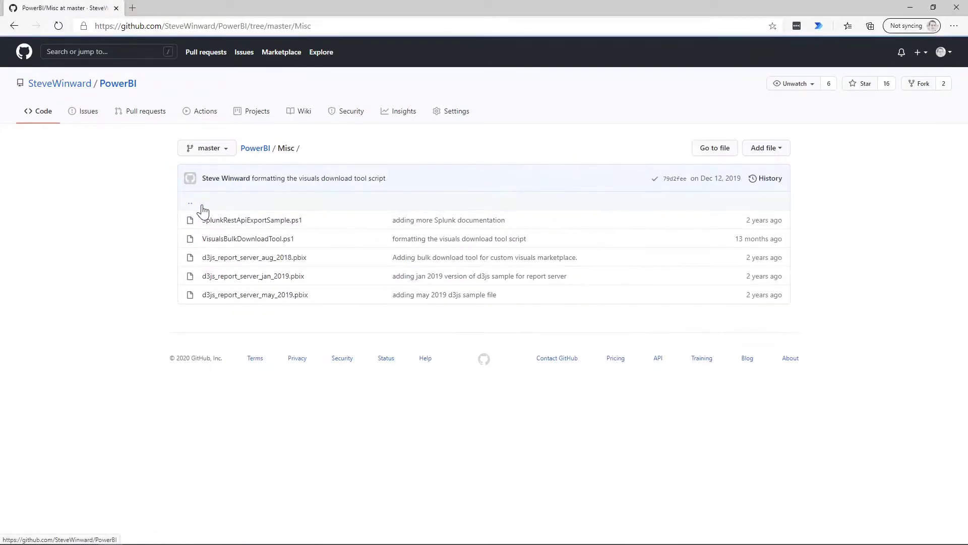
left_click(248, 242)
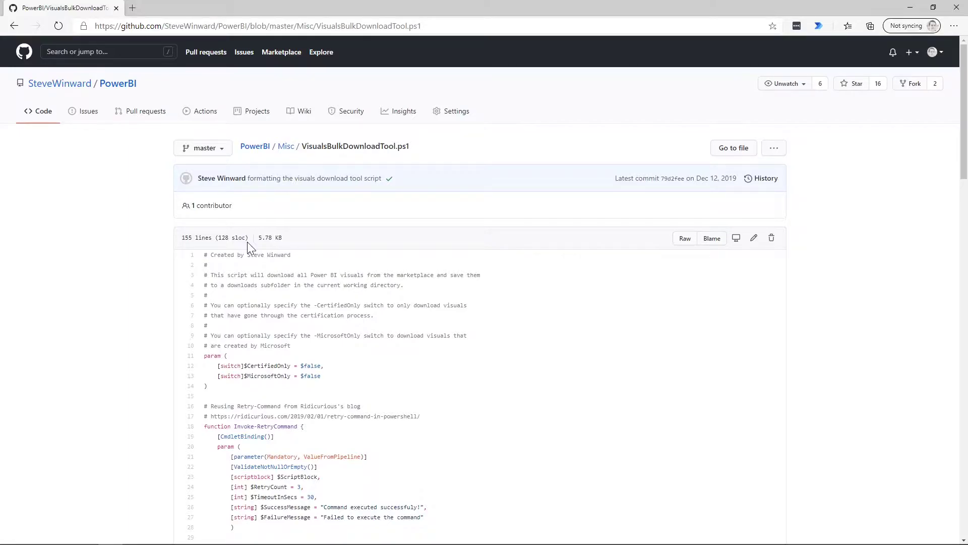
left_click(684, 239)
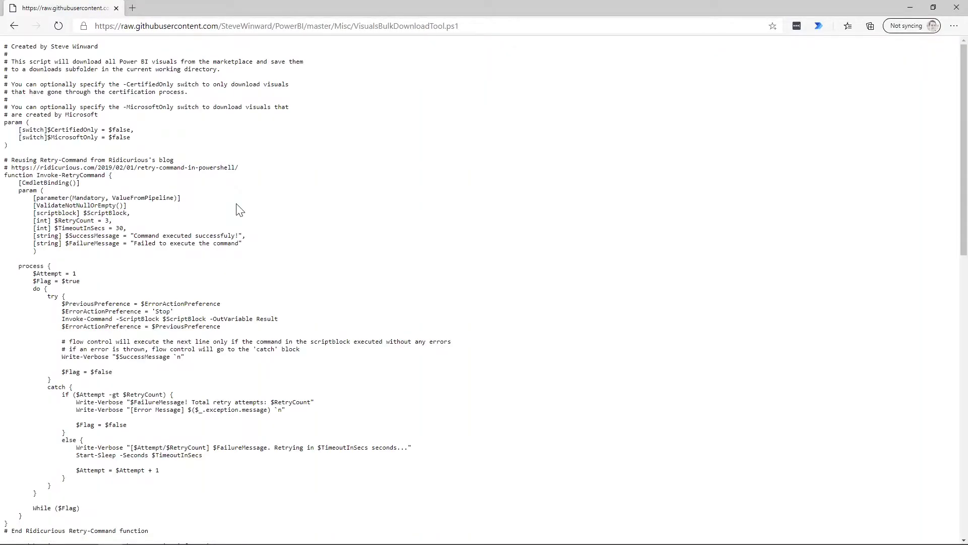
Step: Save the raw page to C:\GIT\TEMP as VisualsBulkDownloadTool.ps1 using All files (*.*), not .txt
right_click(239, 209)
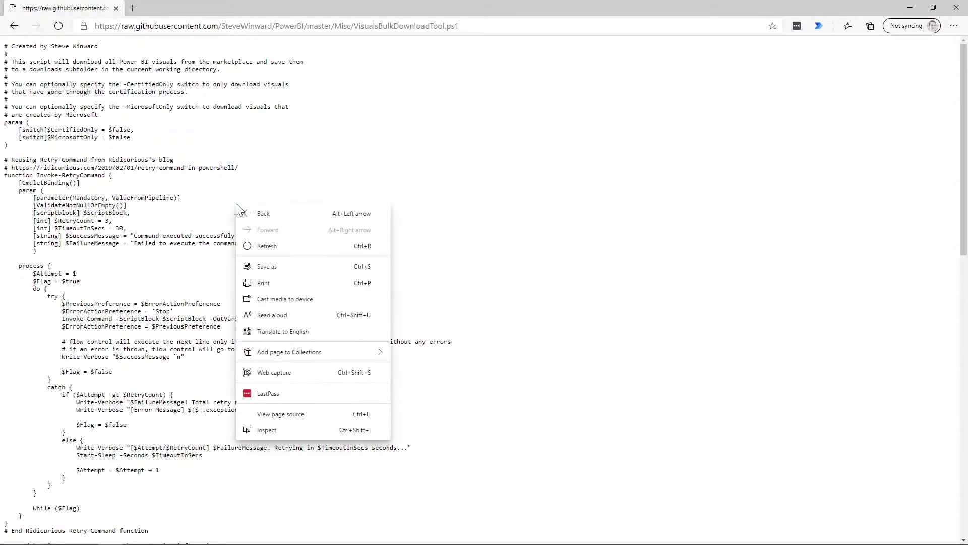
left_click(277, 266)
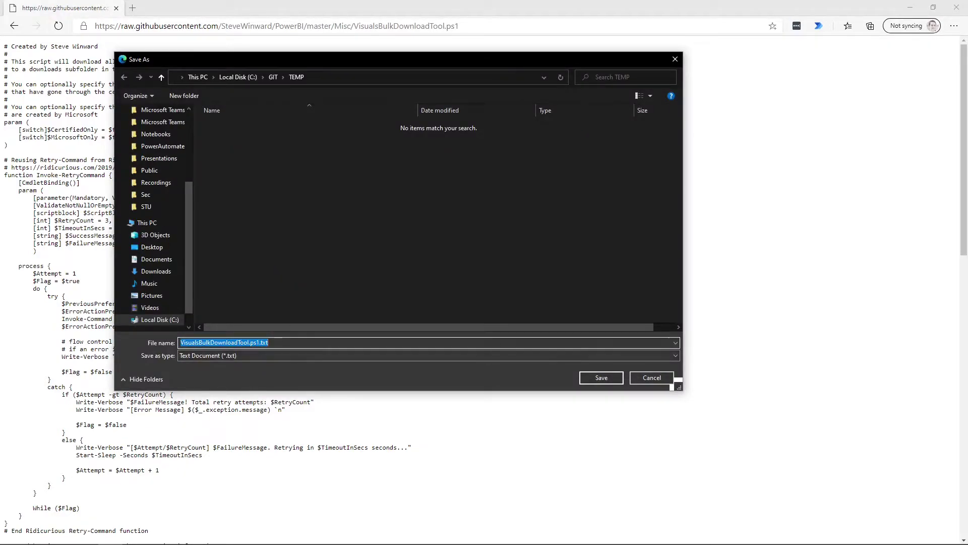
left_click(248, 356)
left_click(240, 373)
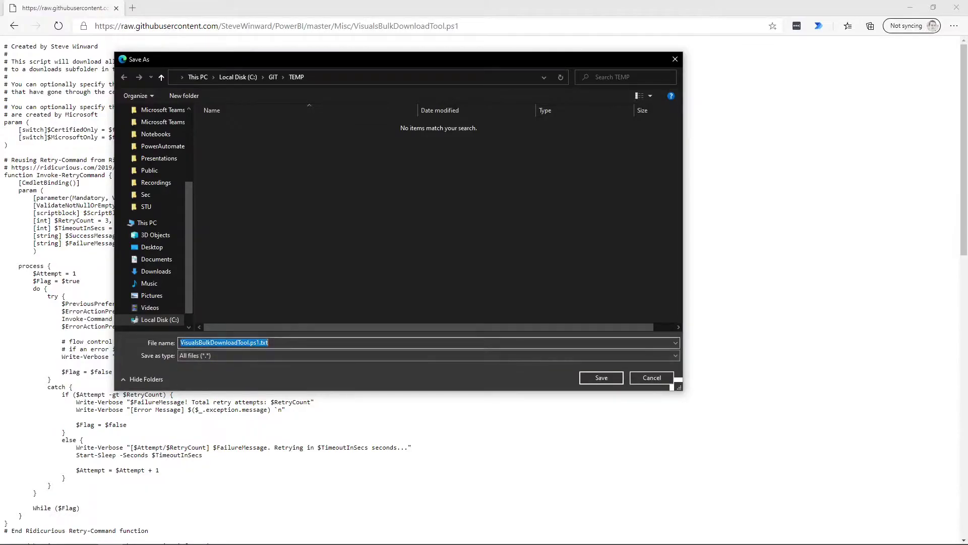
key("BackSpace")
key("BackSpace")
key("BackSpace")
key("BackSpace")
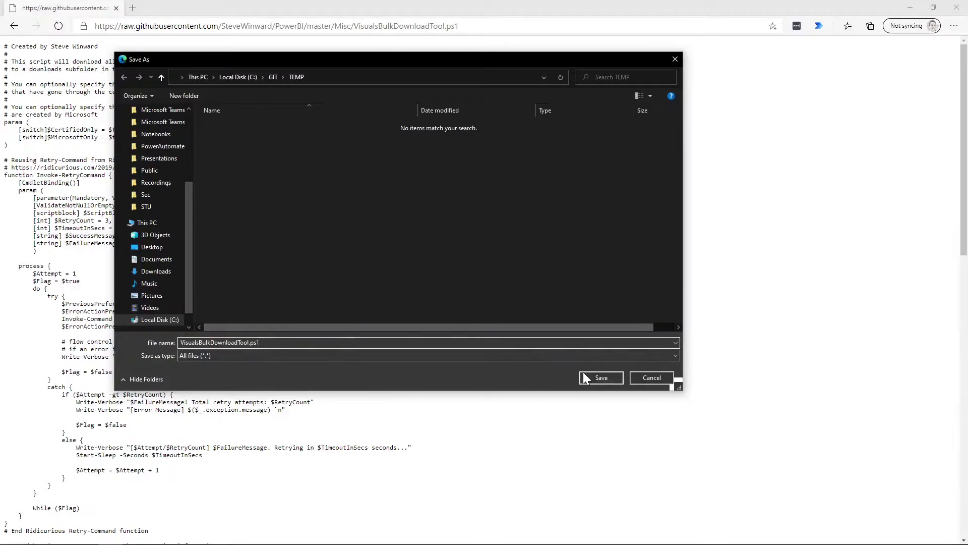
left_click(599, 379)
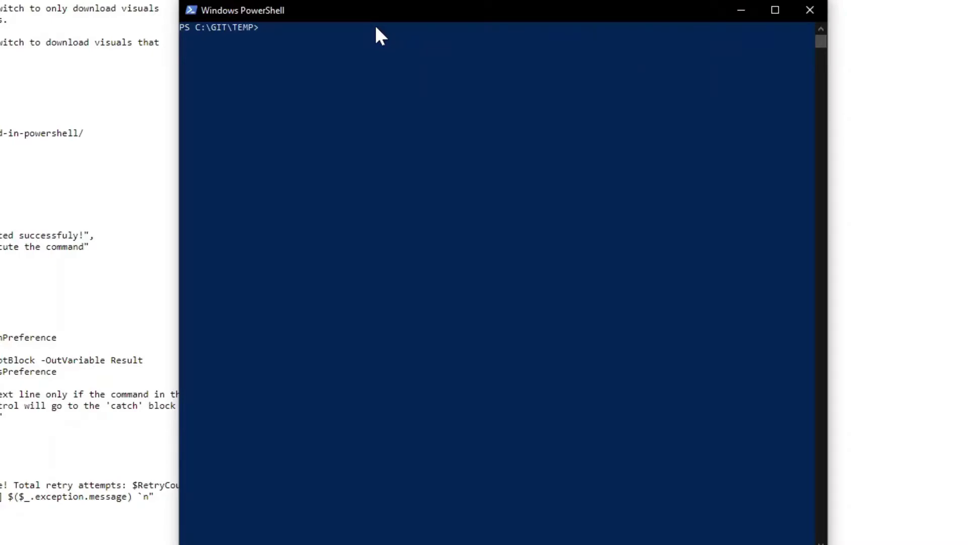
Step: List C:\GIT\TEMP with ls to confirm the script, then tab-complete .\VisualsBulkDownloadTool.ps1 at the prompt
type("ls")
key("Return")
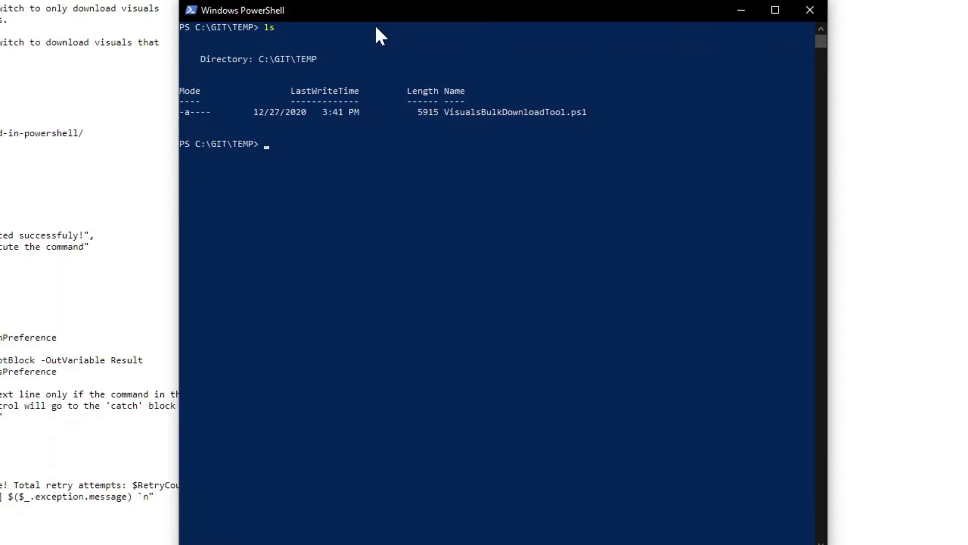
type("vi")
key("Tab")
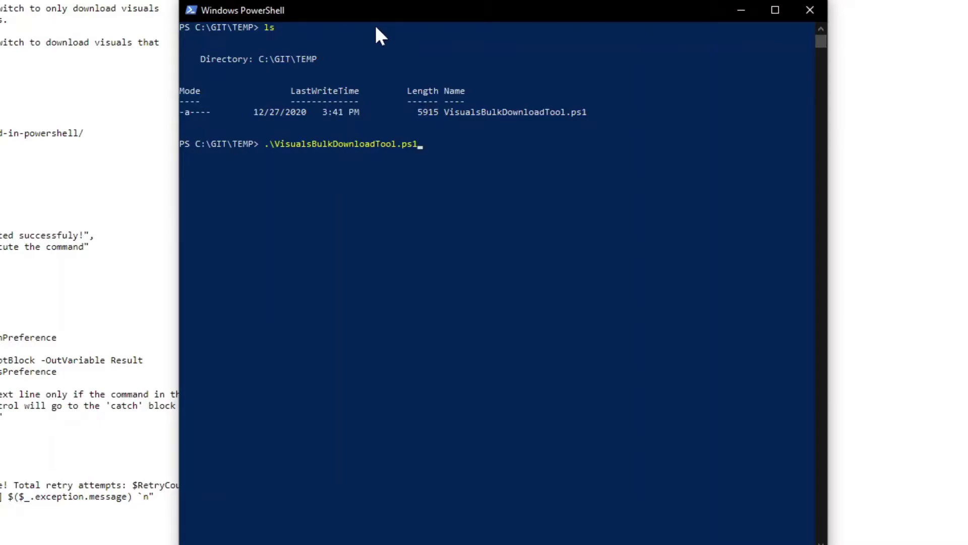
type("-")
key("Tab")
type("-MicrosoftOnly")
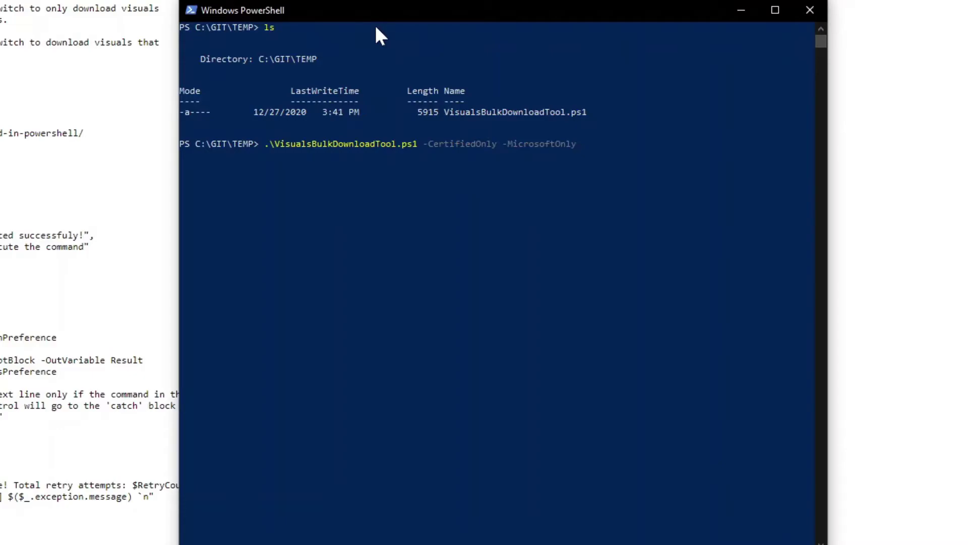
key("BackSpace")
key("BackSpace")
key("BackSpace")
key("BackSpace")
key("BackSpace")
key("BackSpace")
key("BackSpace")
key("BackSpace")
key("BackSpace")
key("BackSpace")
key("BackSpace")
key("BackSpace")
key("BackSpace")
key("BackSpace")
key("BackSpace")
key("BackSpace")
key("BackSpace")
key("BackSpace")
key("BackSpace")
key("BackSpace")
key("BackSpace")
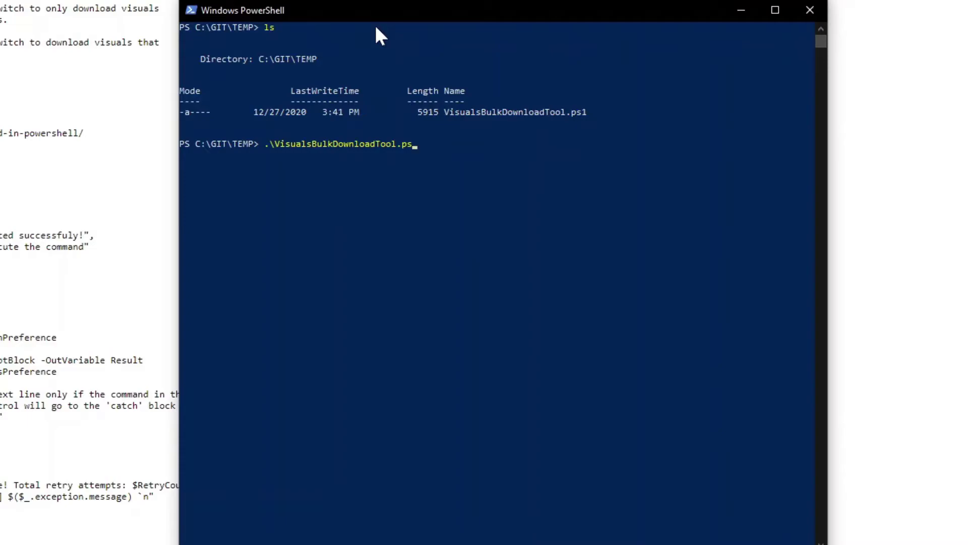
Step: Run .\VisualsBulkDownloadTool.ps1 to download every marketplace visual as a .pbiviz file
key("Return")
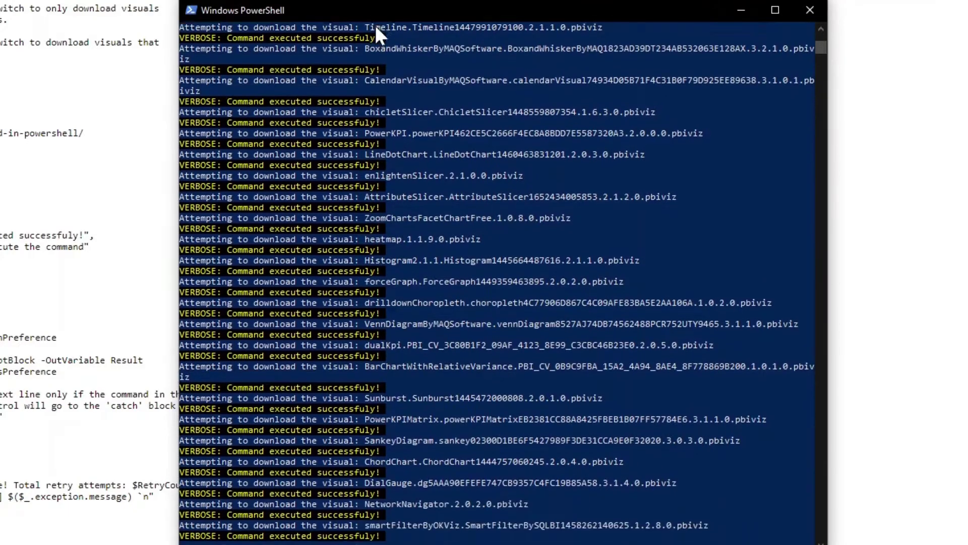
left_click_drag(374, 25, 374, 23)
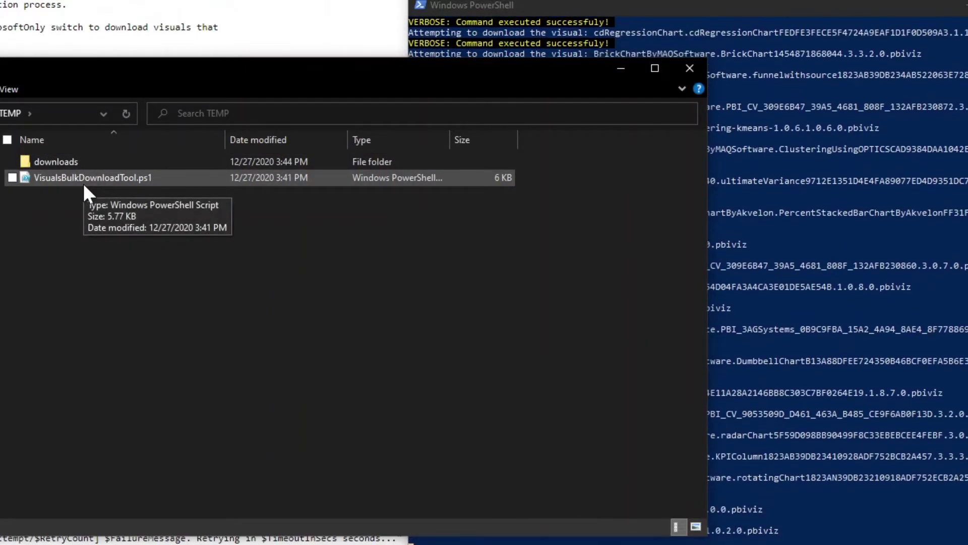
Step: Open the downloads folder, widen the Name column to read the .pbiviz names, then switch to Power BI Desktop
double_click(84, 161)
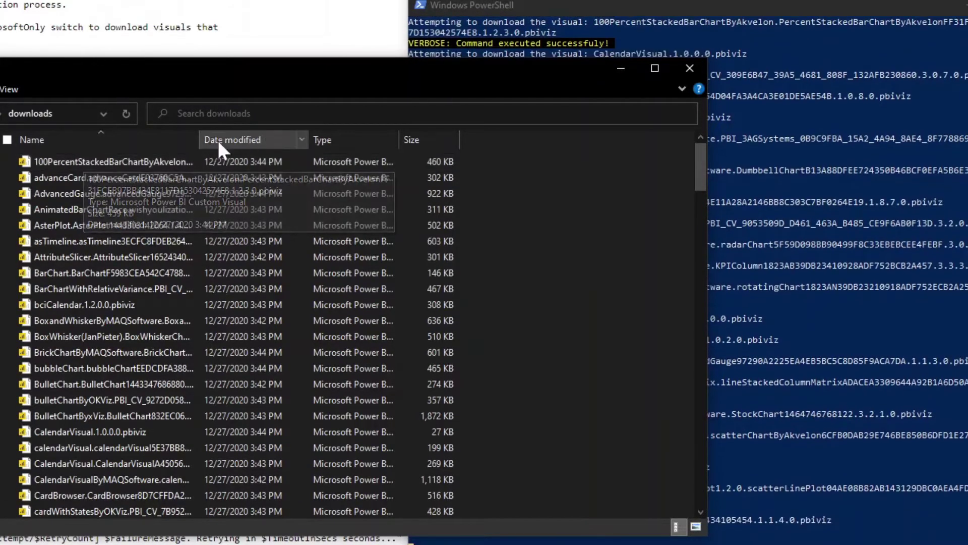
left_click_drag(200, 141, 487, 143)
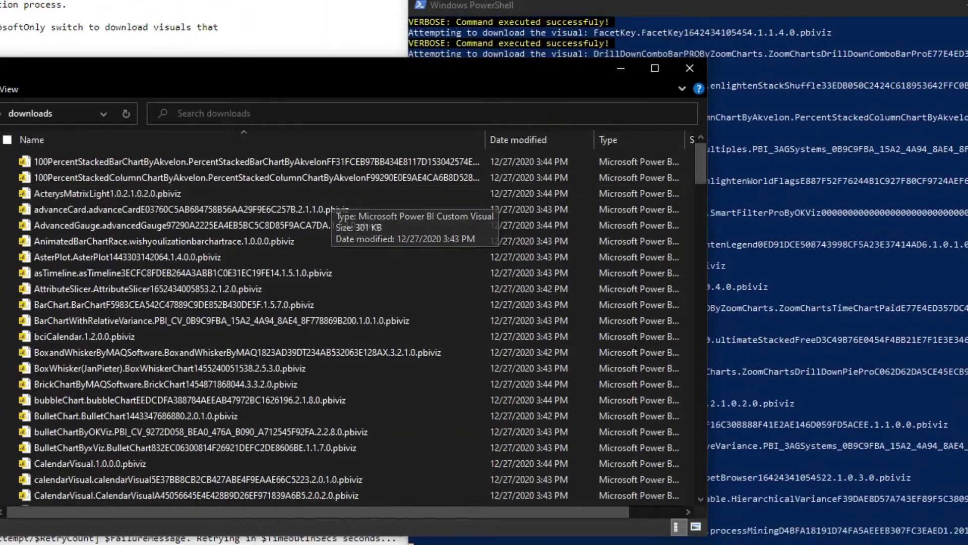
left_click(641, 9)
left_click(156, 71)
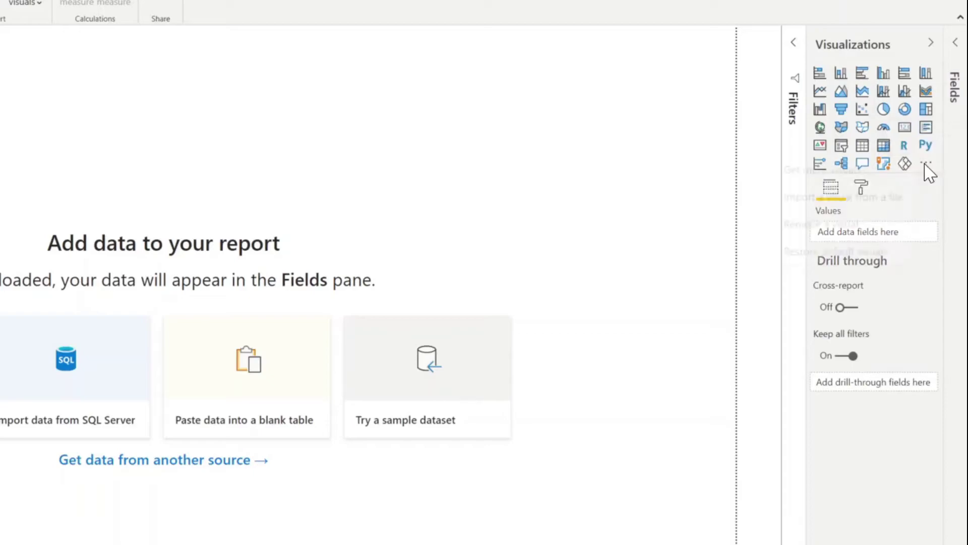
Step: Import ClusterMap.1.2.0.0.pbiviz from the downloads folder via Import a visual from a file
left_click(926, 167)
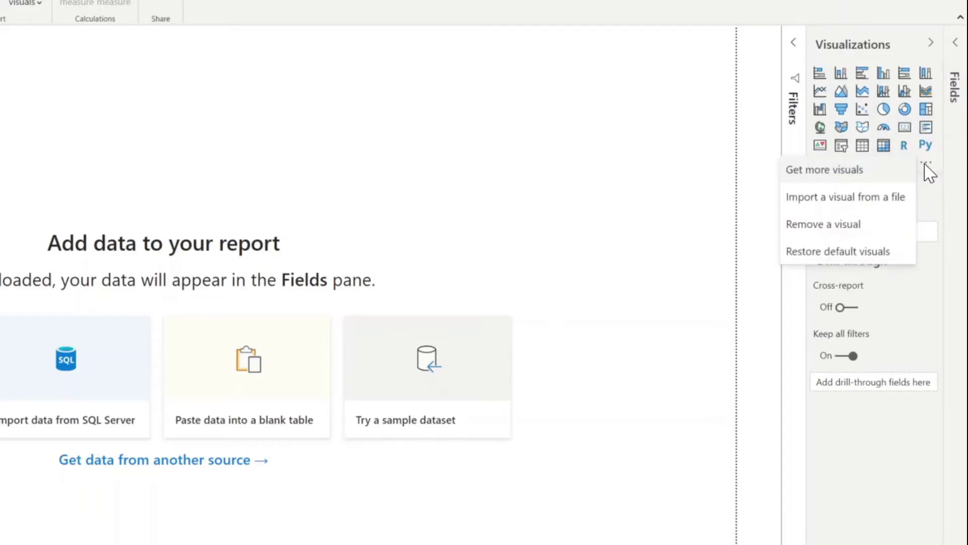
left_click(849, 202)
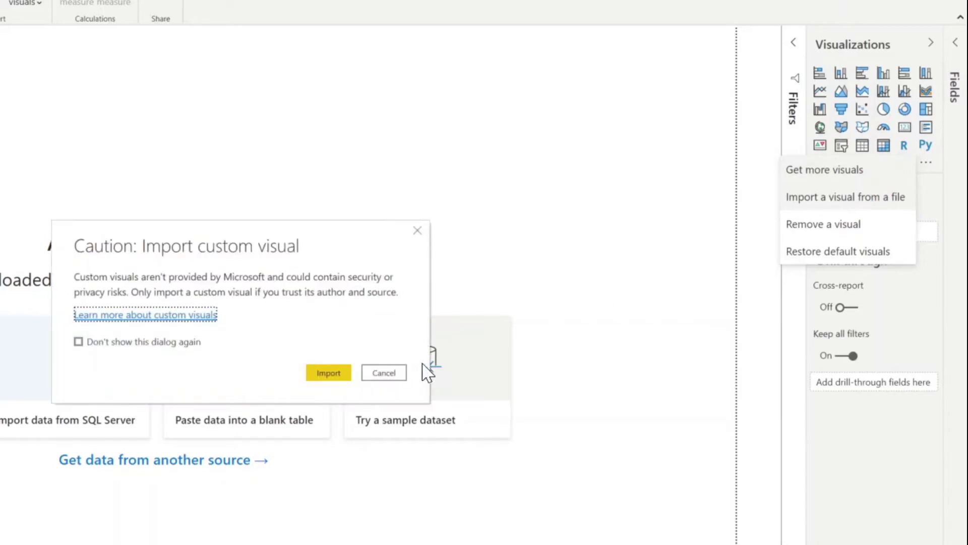
left_click(345, 373)
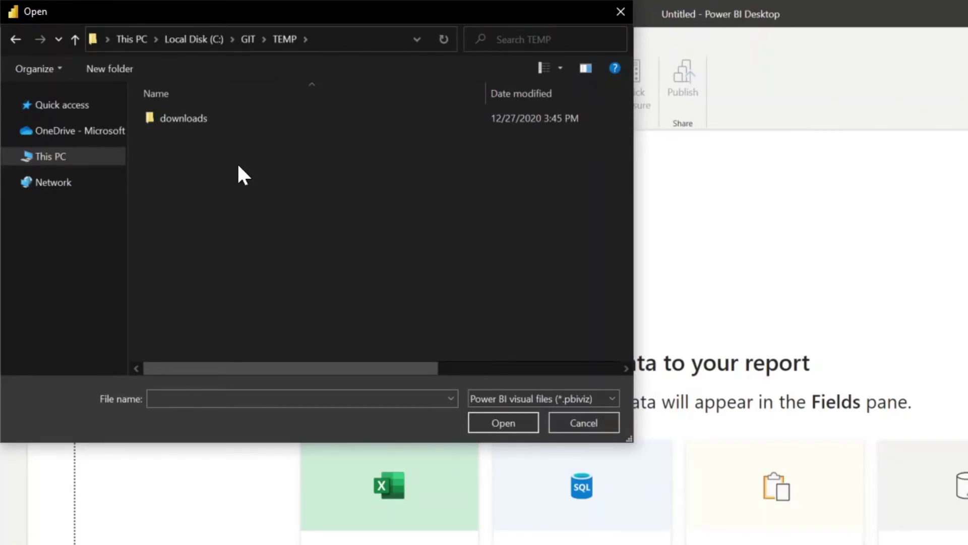
double_click(181, 121)
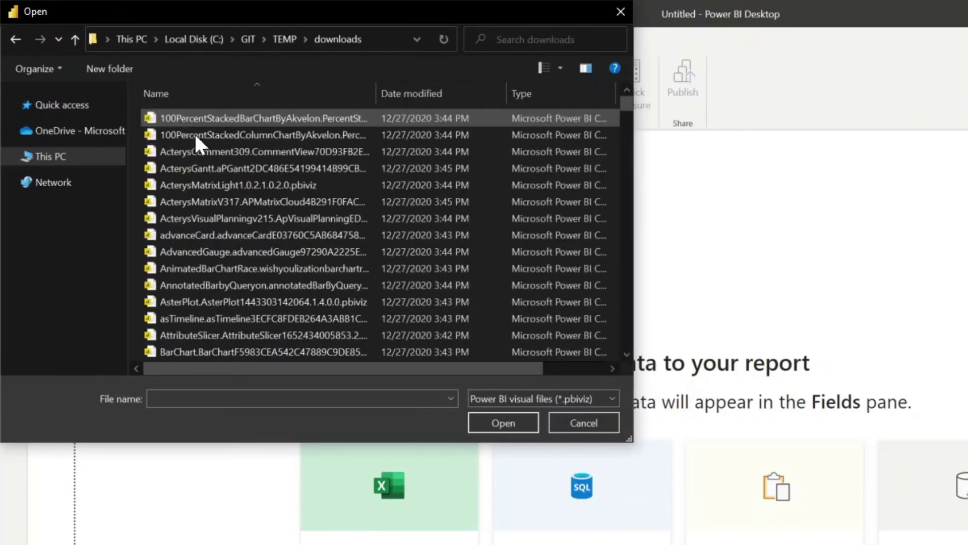
scroll(295, 206, "down", 10)
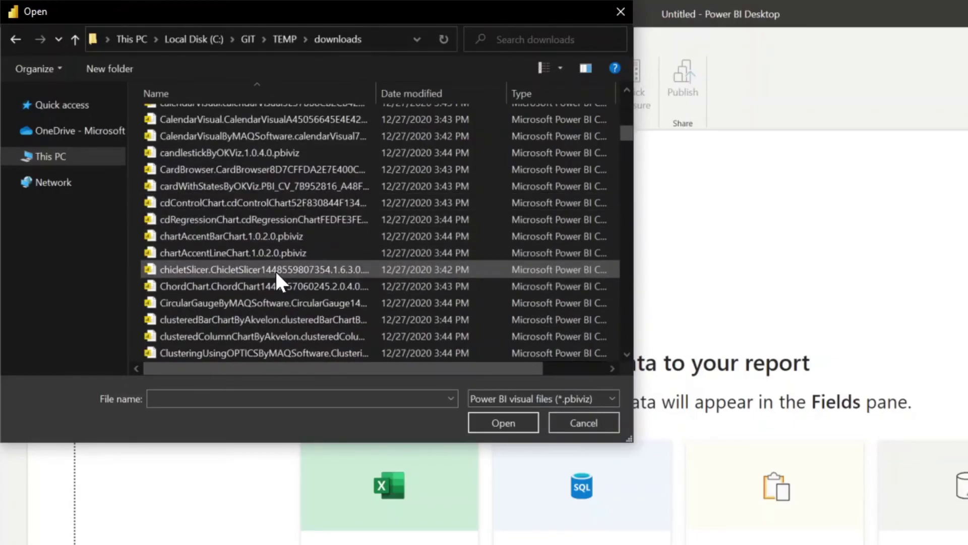
scroll(274, 269, "down", 2)
left_click(275, 270)
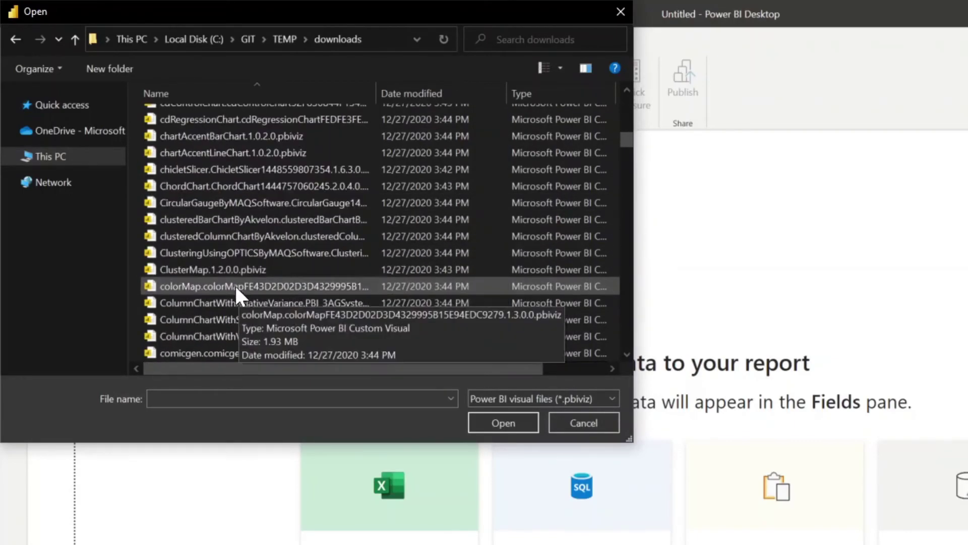
left_click(493, 422)
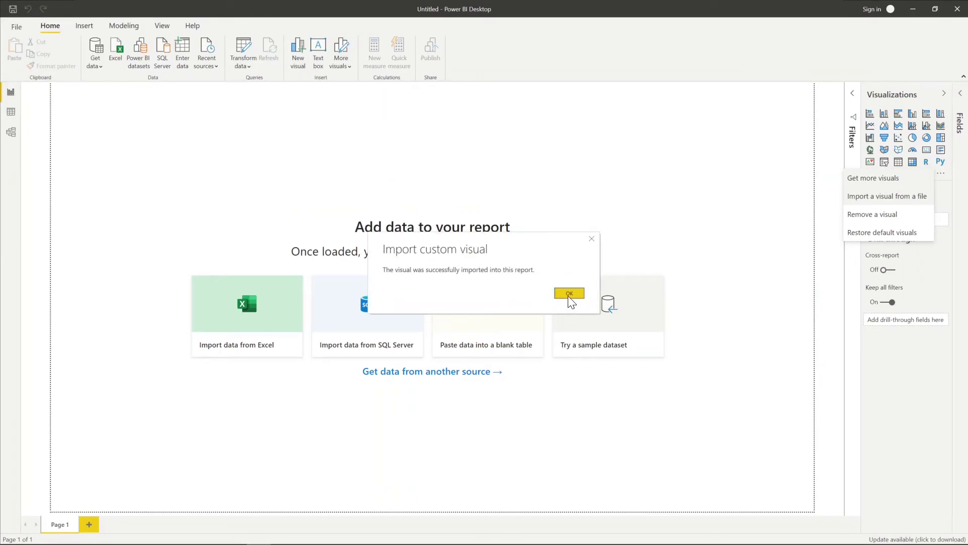
Step: Dismiss the Import custom visual success message so Cluster Map shows in the Visualizations pane
left_click(570, 294)
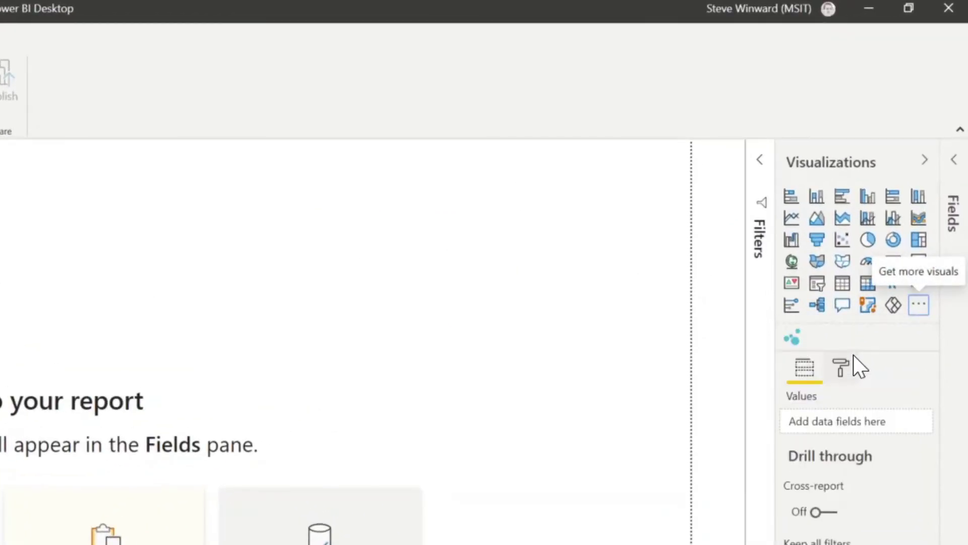